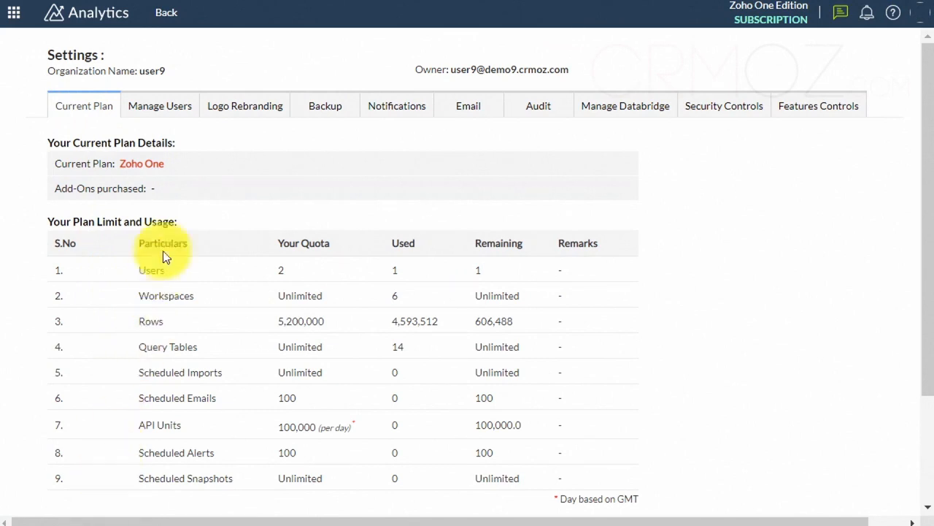
Upload crmoz_400x100 from the Marketing folder as the organization's logo and set the Powered by logo to Display Your Own Logo.
{"action": "left_click", "coordinate": [157, 113]}
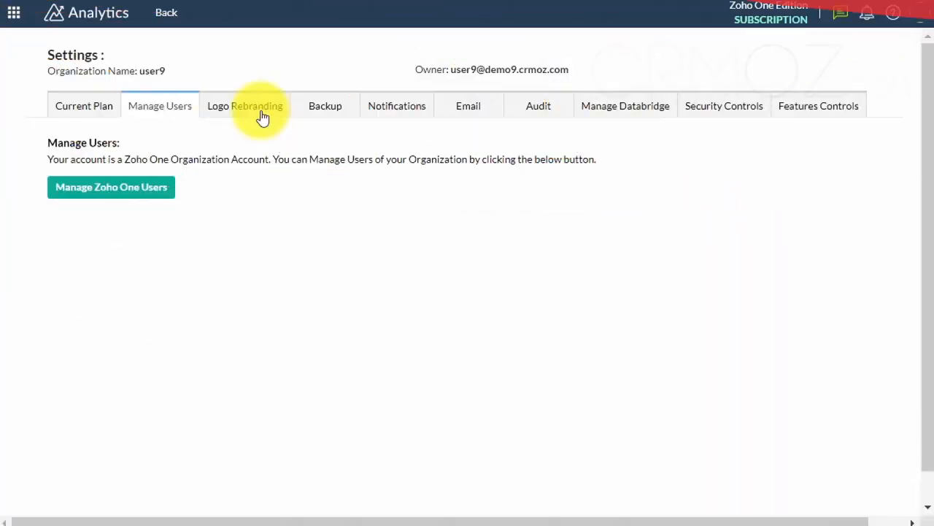
{"action": "left_click", "coordinate": [262, 117]}
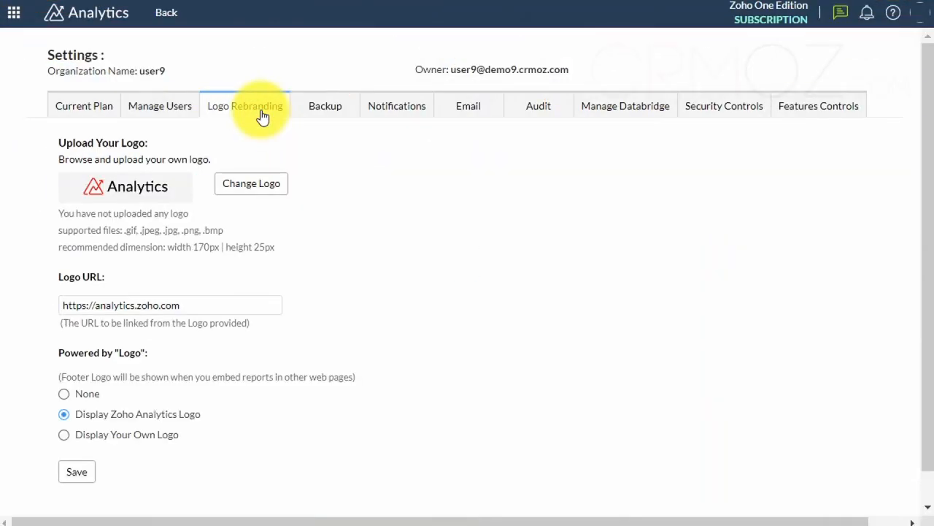
{"action": "left_click", "coordinate": [249, 187]}
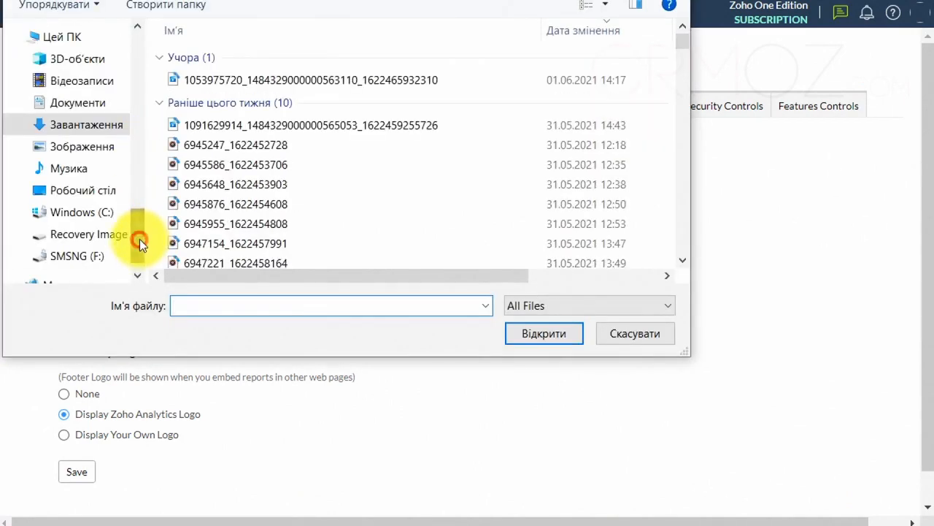
{"action": "left_click_drag", "start_coordinate": [139, 239], "coordinate": [155, 162]}
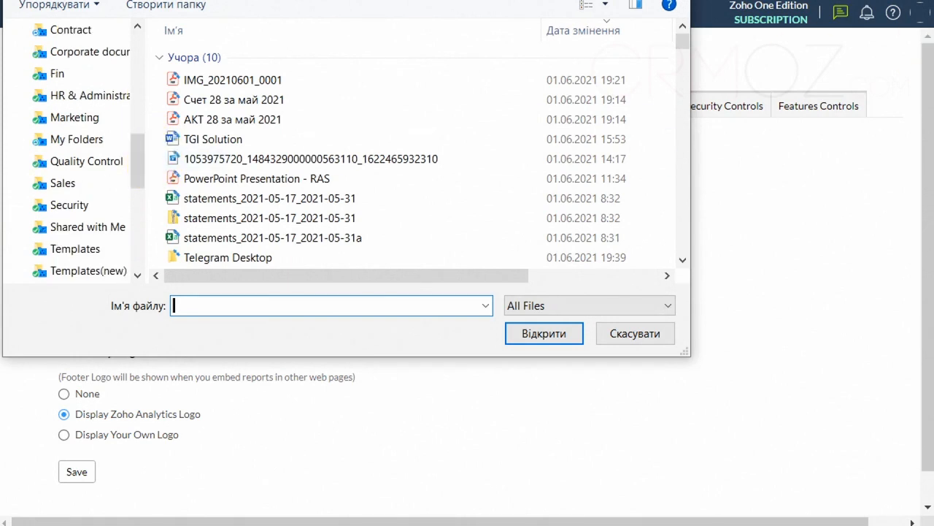
{"action": "left_click", "coordinate": [75, 117]}
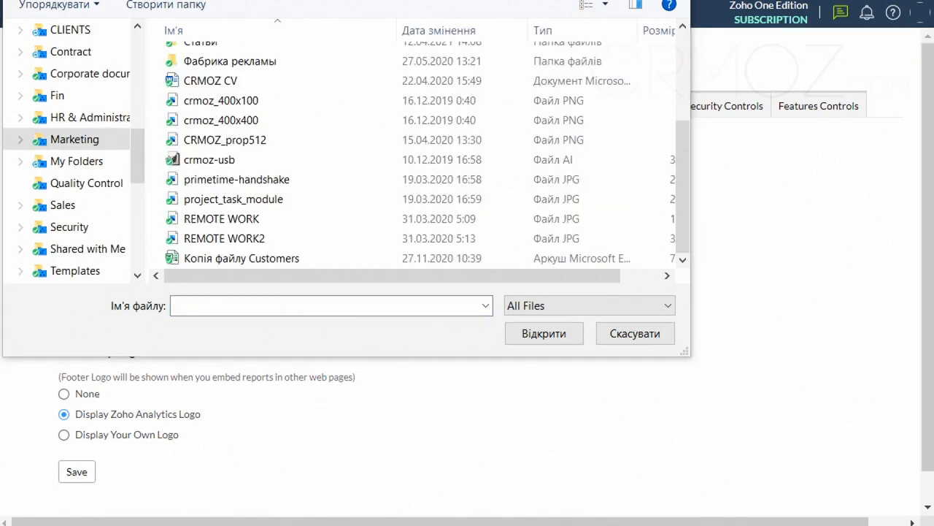
{"action": "left_click", "coordinate": [250, 102]}
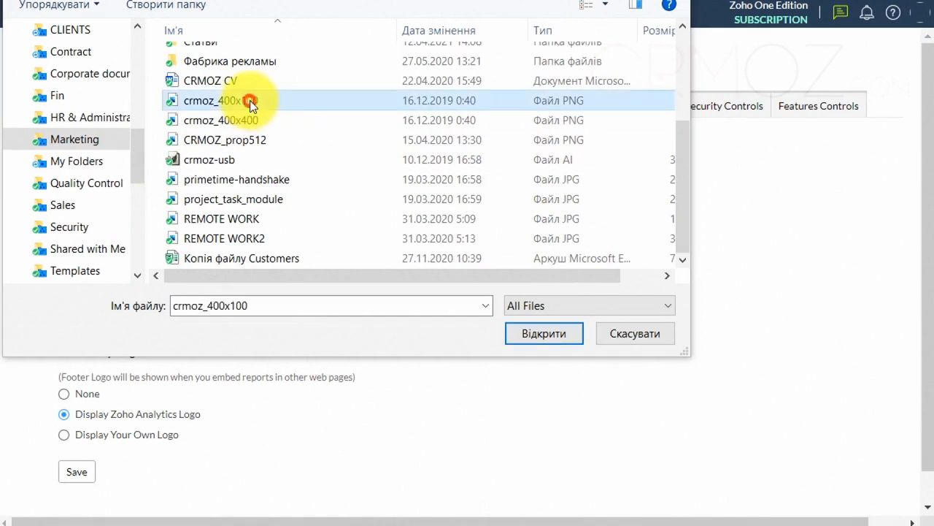
{"action": "left_click", "coordinate": [530, 330]}
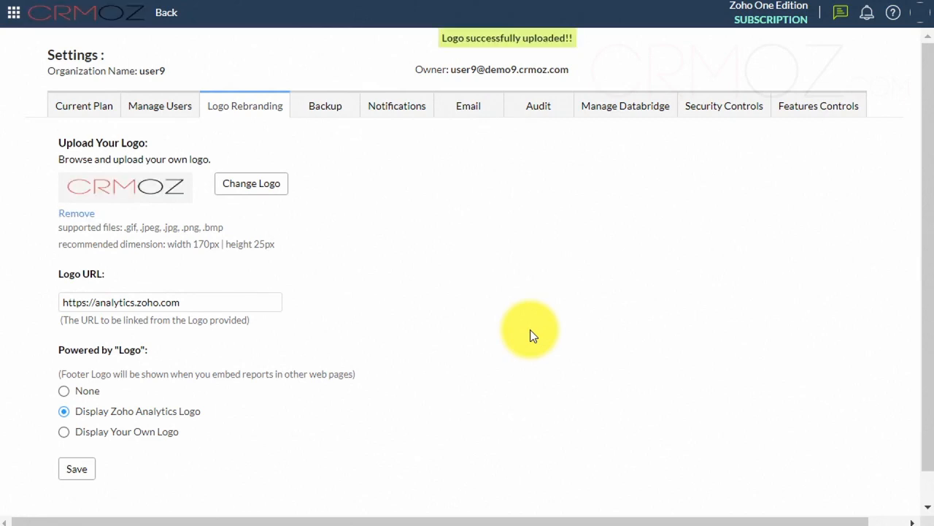
{"action": "scroll", "coordinate": [492, 278], "scroll_direction": "down", "scroll_amount": 1}
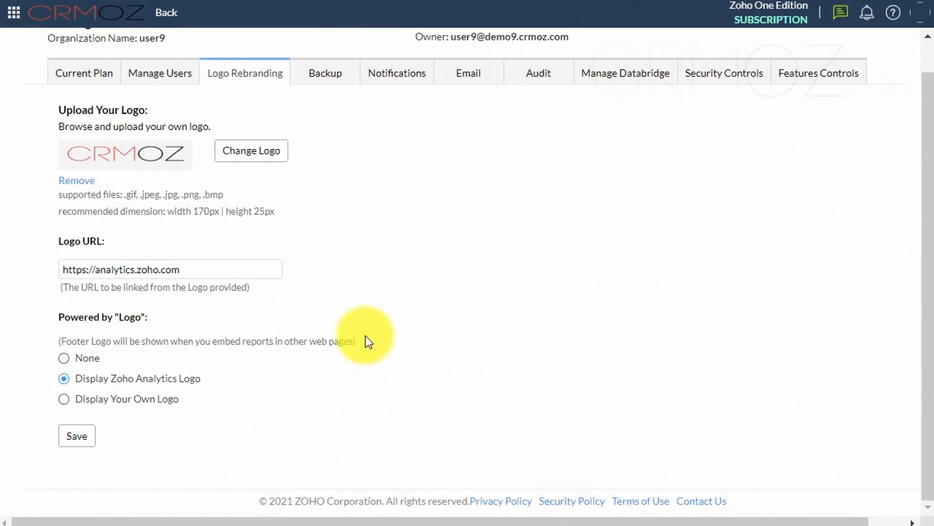
{"action": "left_click", "coordinate": [63, 400]}
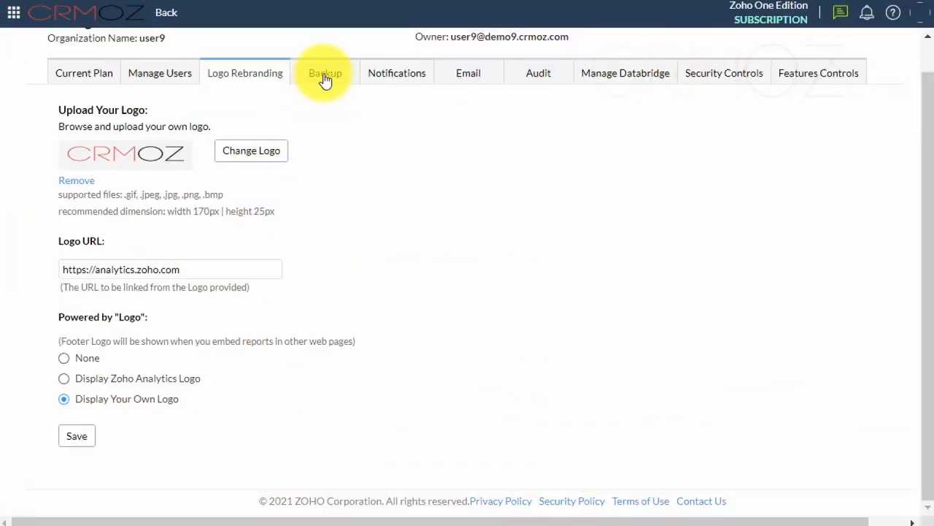
Look up the other available backup versions of the Zoho CRM Reports workspace.
{"action": "left_click", "coordinate": [325, 76]}
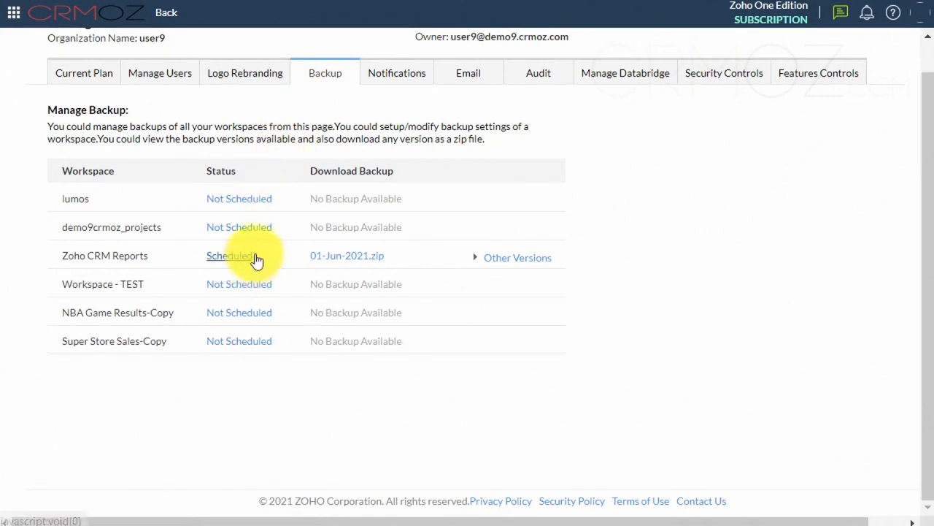
{"action": "left_click", "coordinate": [518, 263]}
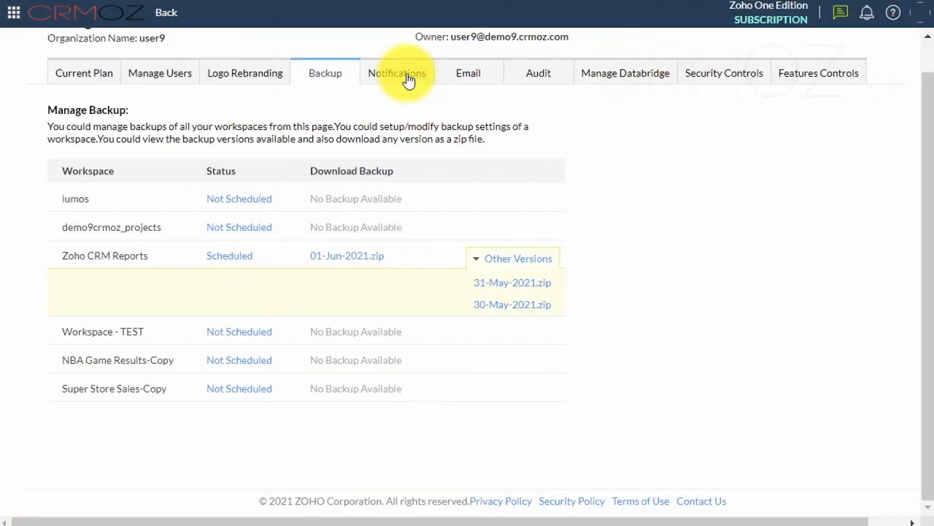
Try out the row usage and user count notifications by enabling each one and disabling it again.
{"action": "left_click", "coordinate": [407, 78]}
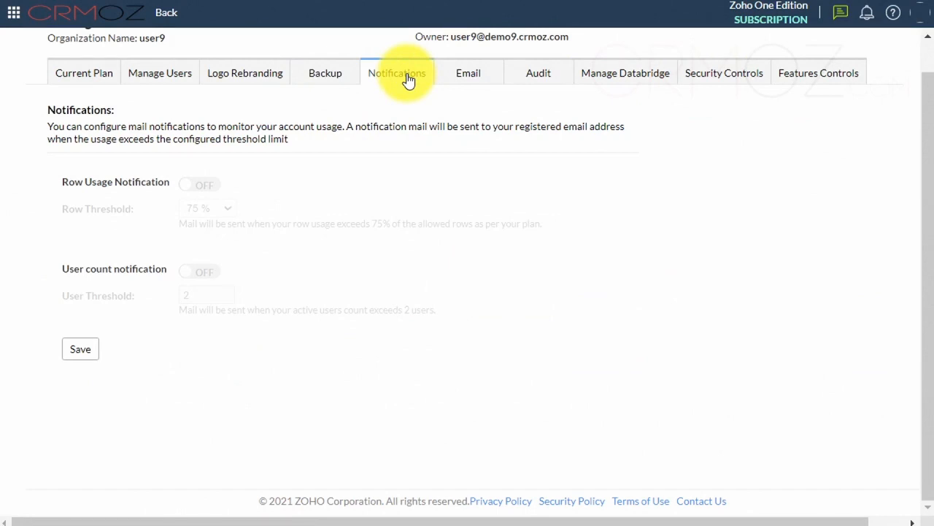
{"action": "left_click", "coordinate": [202, 187]}
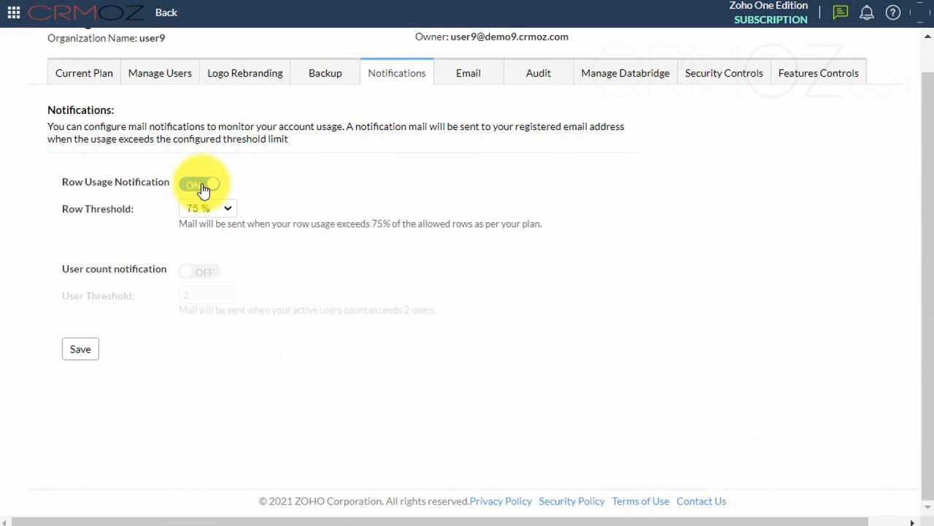
{"action": "left_click", "coordinate": [202, 188]}
{"action": "left_click", "coordinate": [204, 273]}
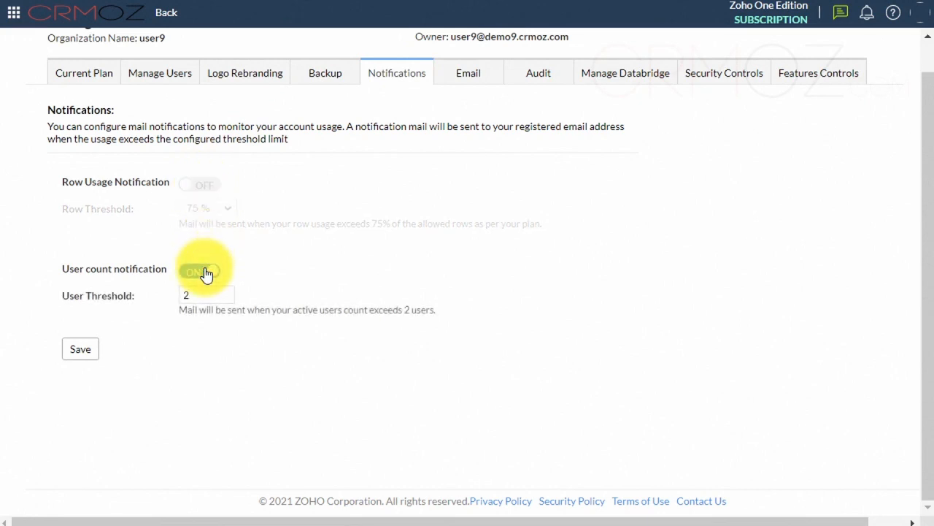
{"action": "left_click", "coordinate": [205, 272]}
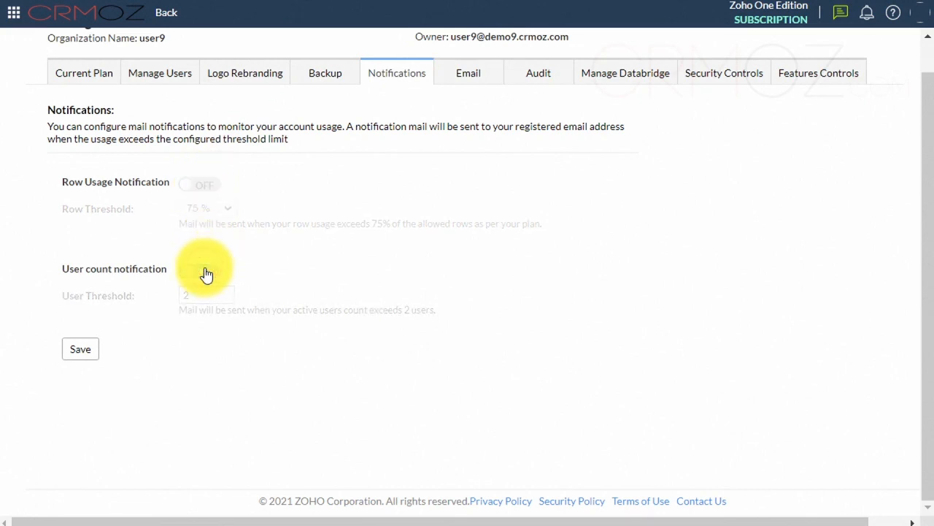
Add crmoz.com as an email domain in the organization's email settings.
{"action": "left_click", "coordinate": [470, 75]}
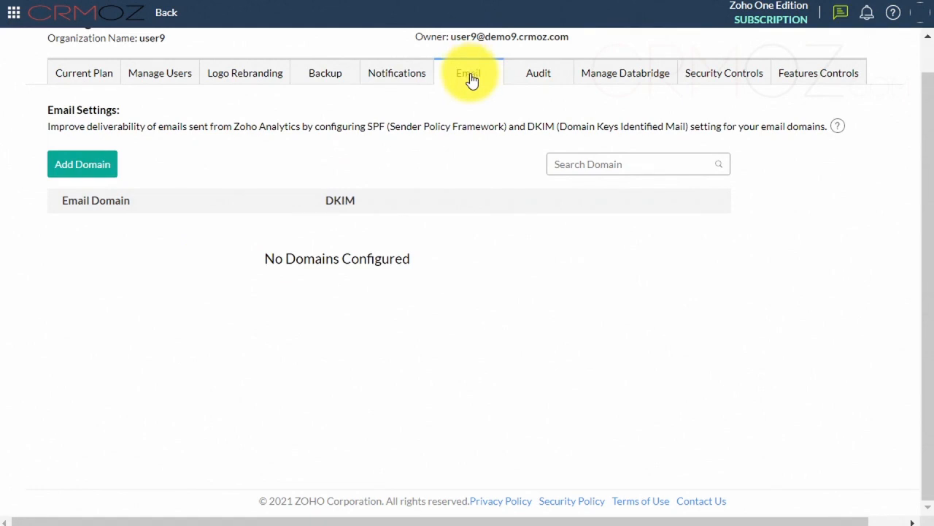
{"action": "left_click", "coordinate": [87, 174]}
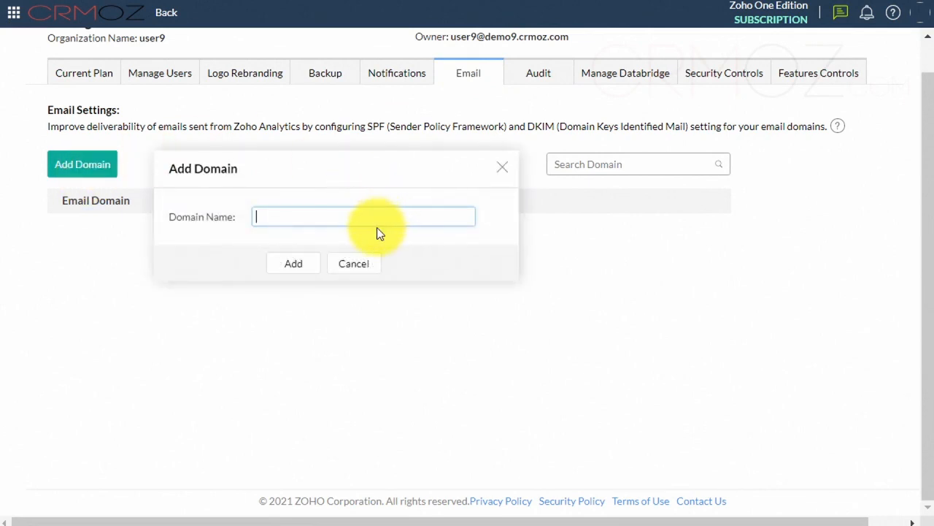
{"action": "type", "text": "crmoz.com"}
{"action": "left_click", "coordinate": [294, 265]}
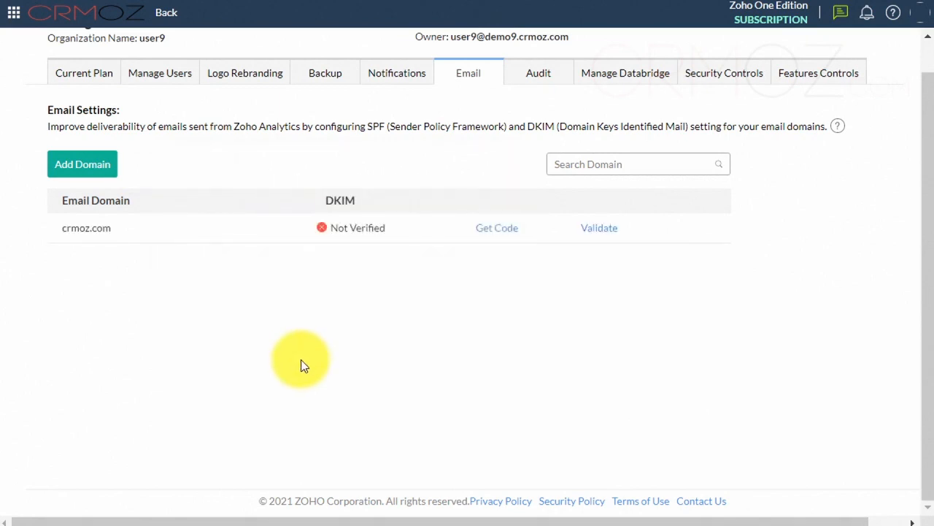
View the SPF and DKIM records for the crmoz.com domain and try to validate the domain.
{"action": "left_click", "coordinate": [497, 231]}
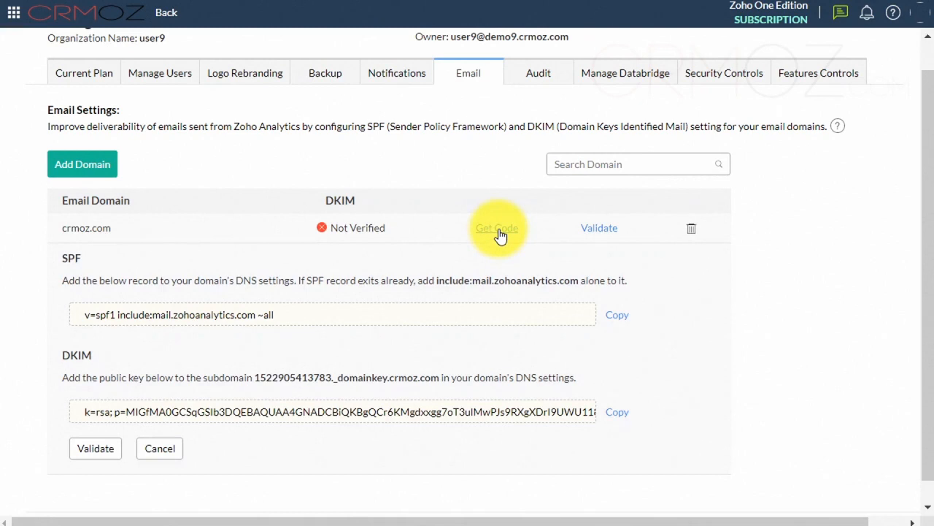
{"action": "left_click", "coordinate": [498, 230]}
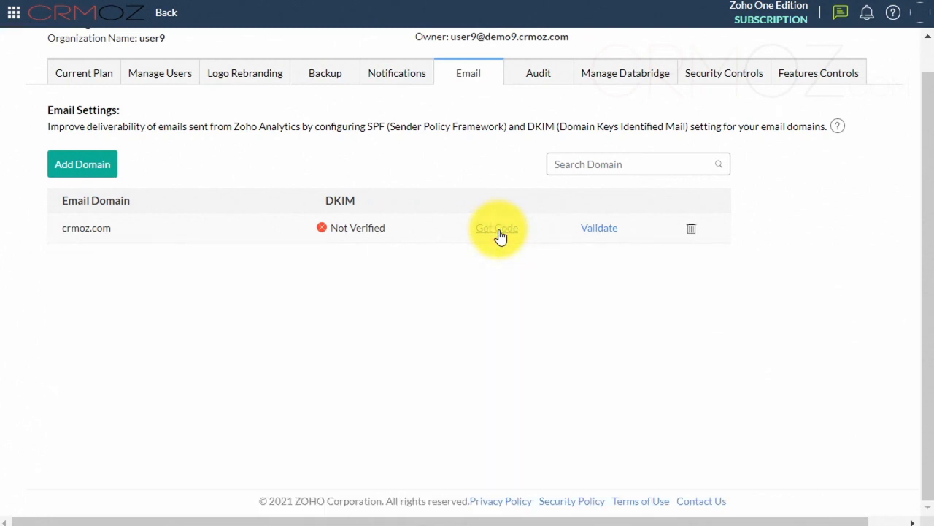
{"action": "left_click", "coordinate": [603, 231]}
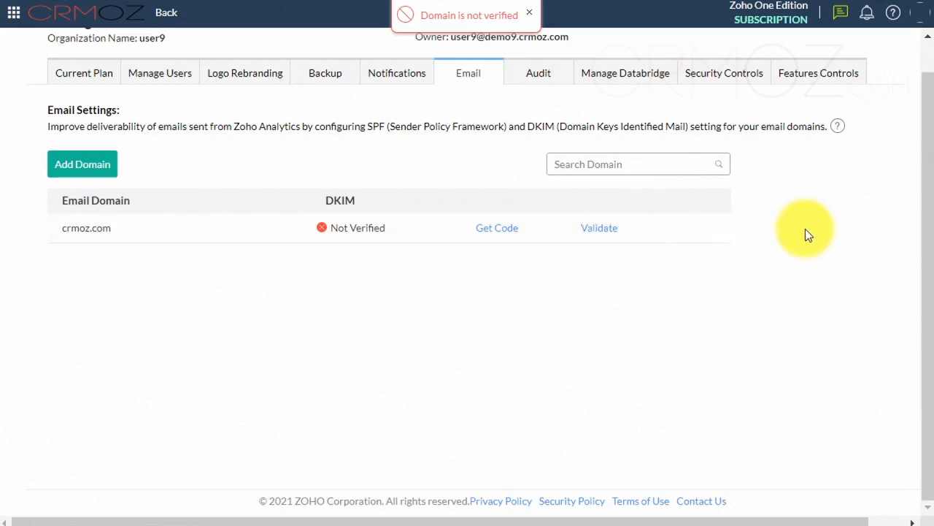
Delete the crmoz.com domain from the email settings.
{"action": "key", "text": "ctrl+plus"}
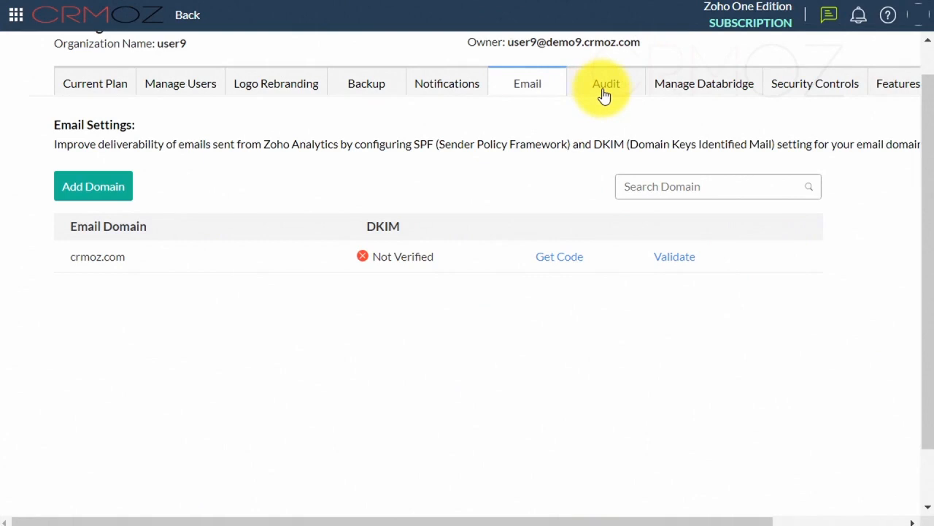
{"action": "mouse_move", "coordinate": [738, 268]}
{"action": "left_click", "coordinate": [780, 261]}
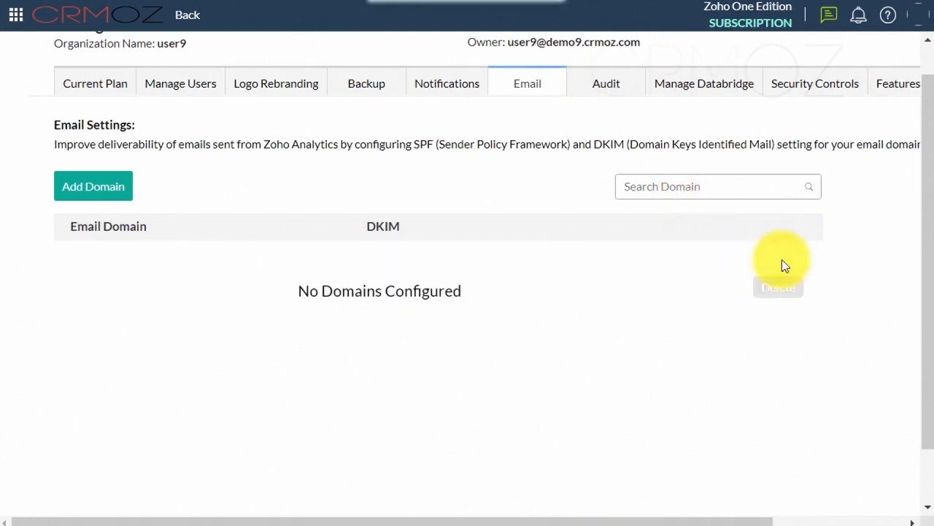
Enable both Access Logs and Activity Logs in the organization's audit settings.
{"action": "left_click", "coordinate": [608, 86]}
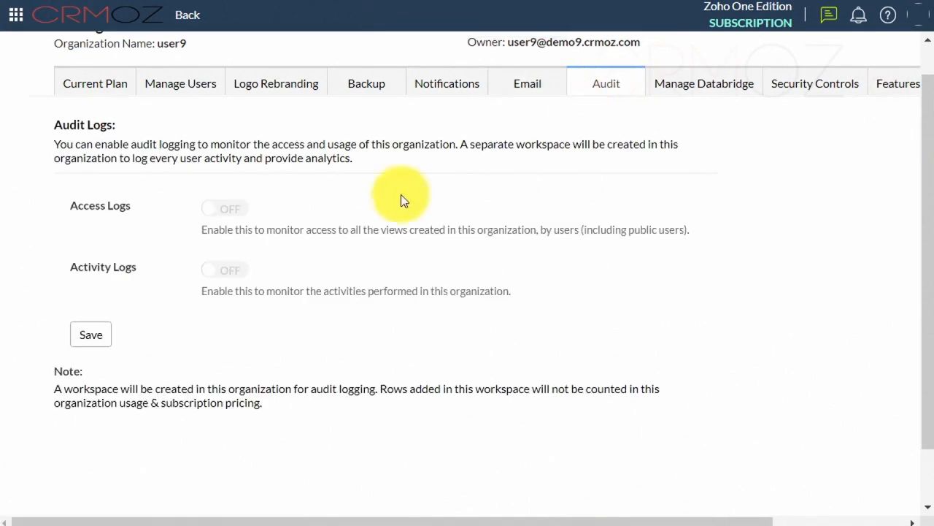
{"action": "left_click", "coordinate": [224, 211]}
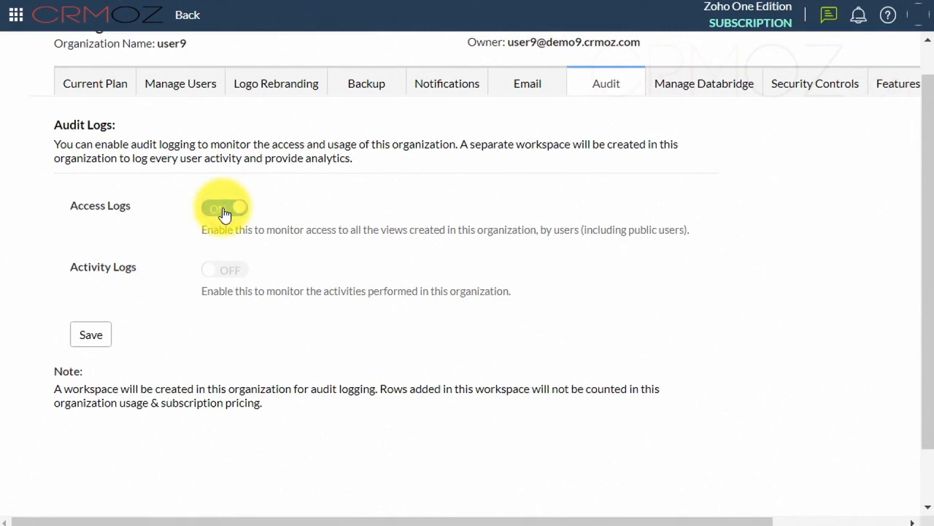
{"action": "left_click", "coordinate": [234, 274]}
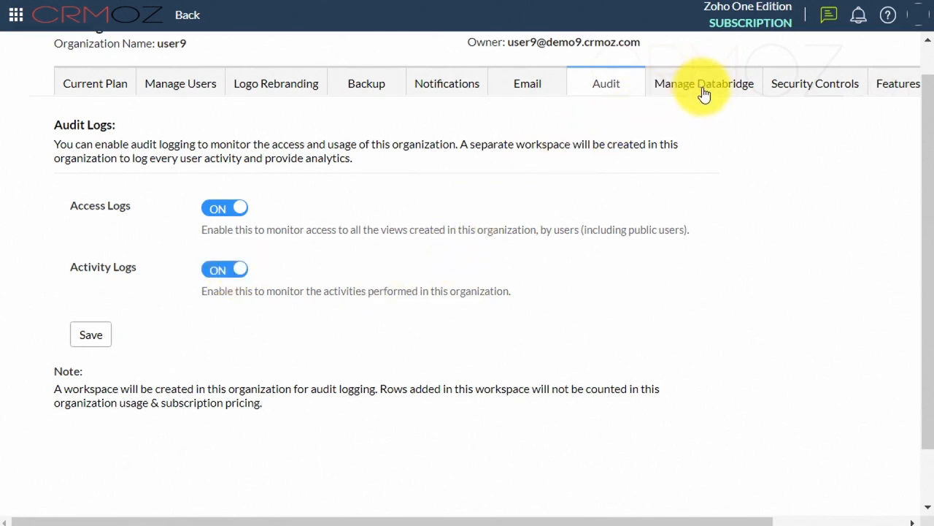
Review the IP Restriction security controls and the Viewer Mode and Geo Map feature controls, including the Boundary Variant explanation.
{"action": "left_click", "coordinate": [807, 86]}
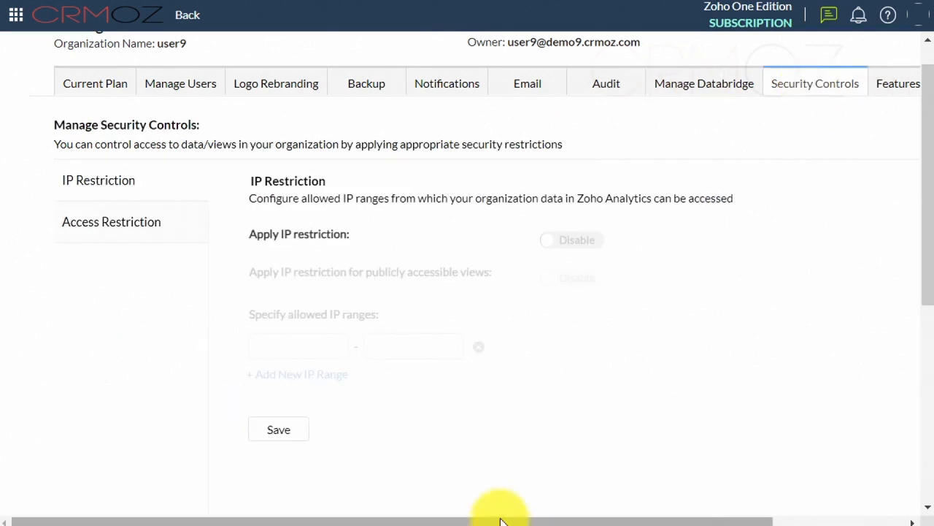
{"action": "left_click_drag", "start_coordinate": [500, 521], "coordinate": [663, 520]}
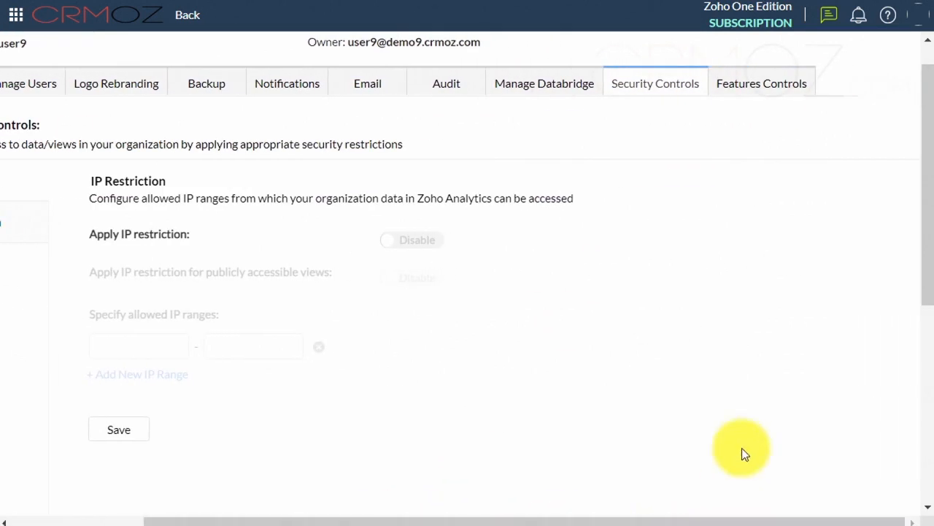
{"action": "left_click", "coordinate": [770, 88]}
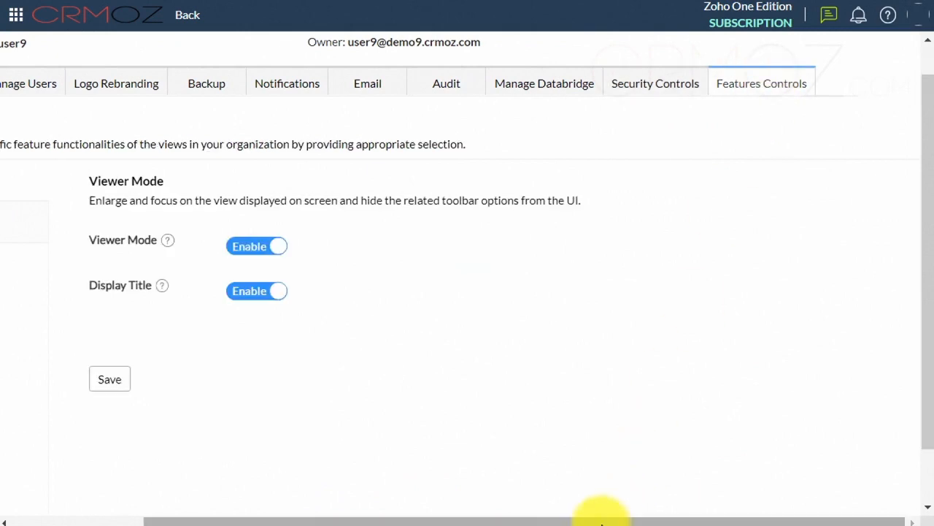
{"action": "left_click_drag", "start_coordinate": [598, 520], "coordinate": [439, 521]}
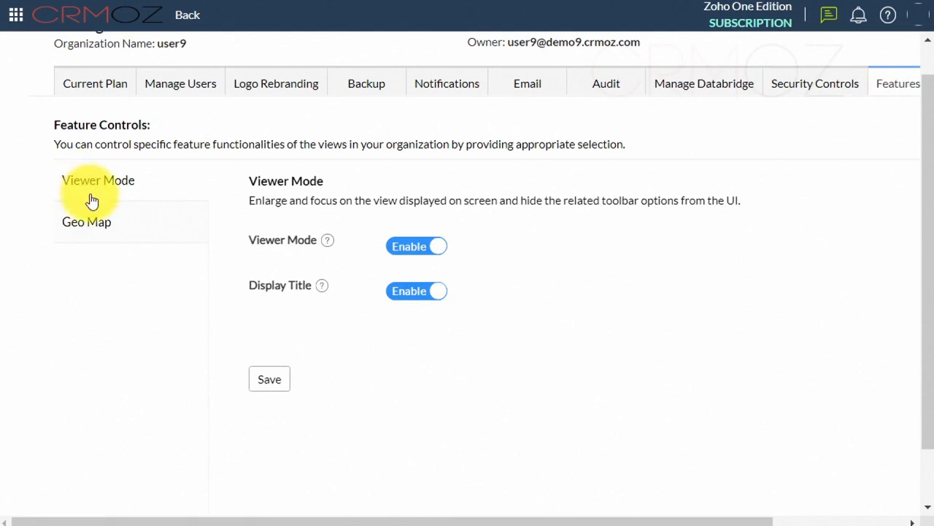
{"action": "left_click", "coordinate": [90, 231]}
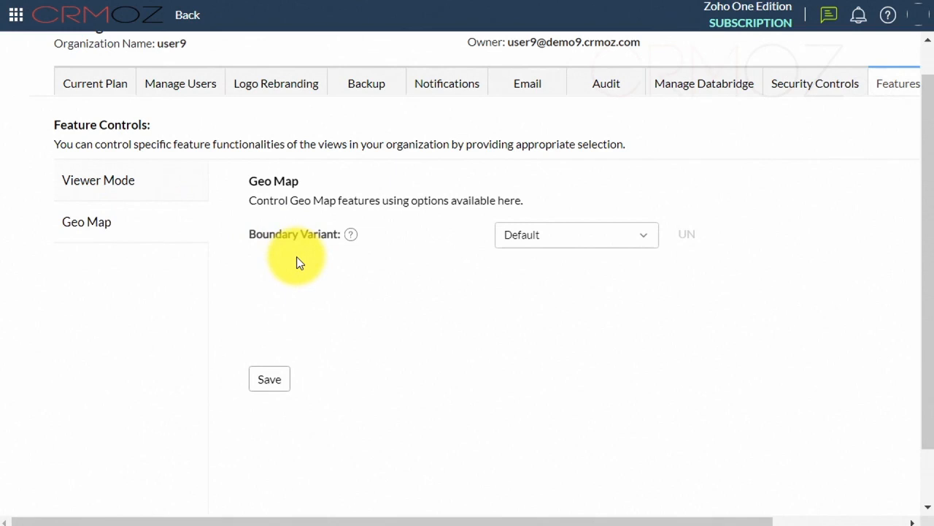
{"action": "mouse_move", "coordinate": [350, 236]}
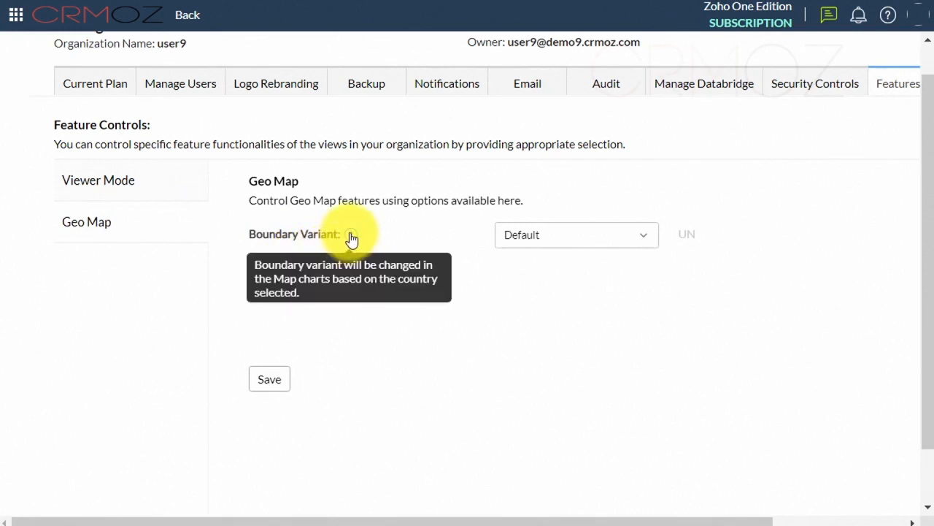